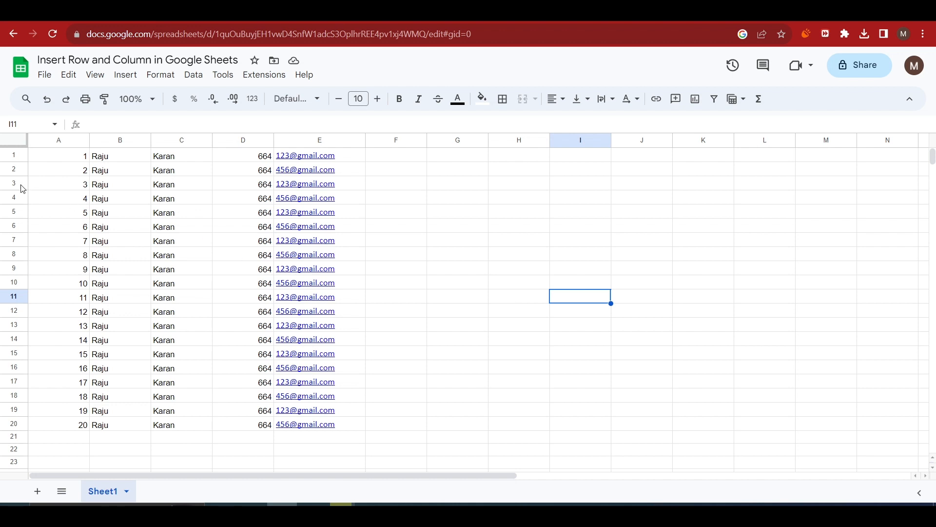
click(59, 141)
click(120, 140)
click(182, 141)
click(243, 140)
click(320, 141)
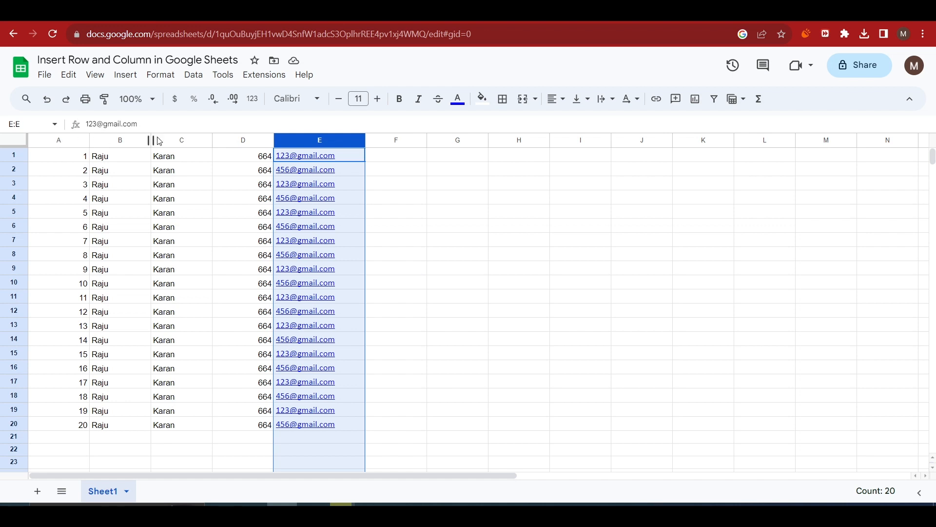
click(16, 227)
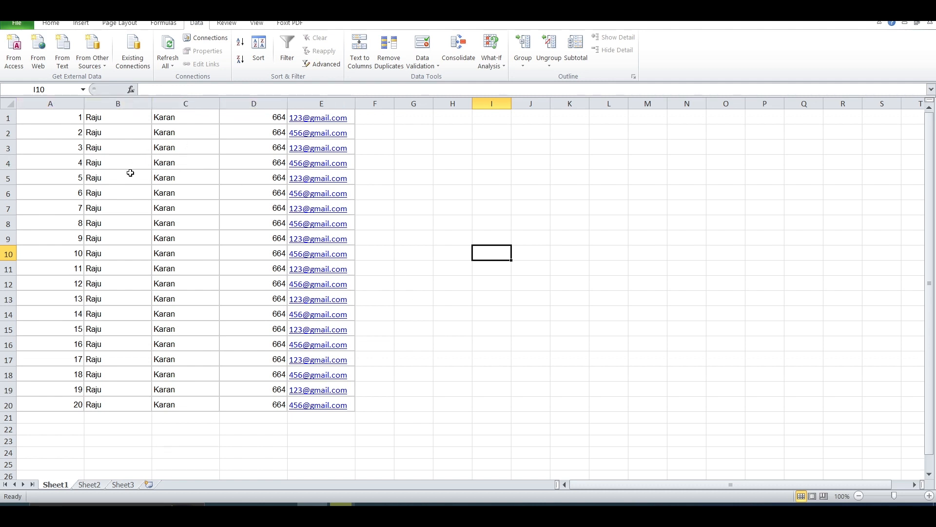
click(6, 118)
click(5, 131)
click(6, 147)
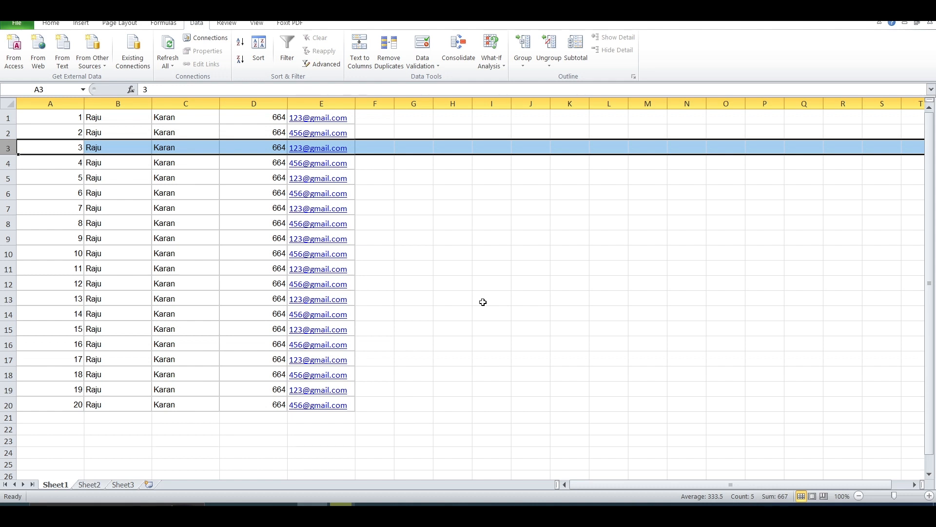
click(483, 283)
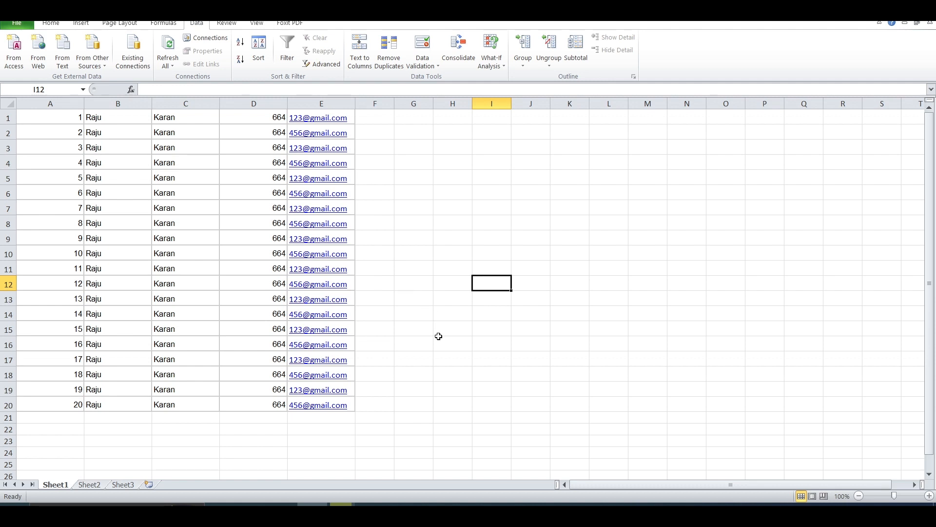
Step: In the Excel worksheet, insert a blank column at column C and a blank row at row 4
click(193, 100)
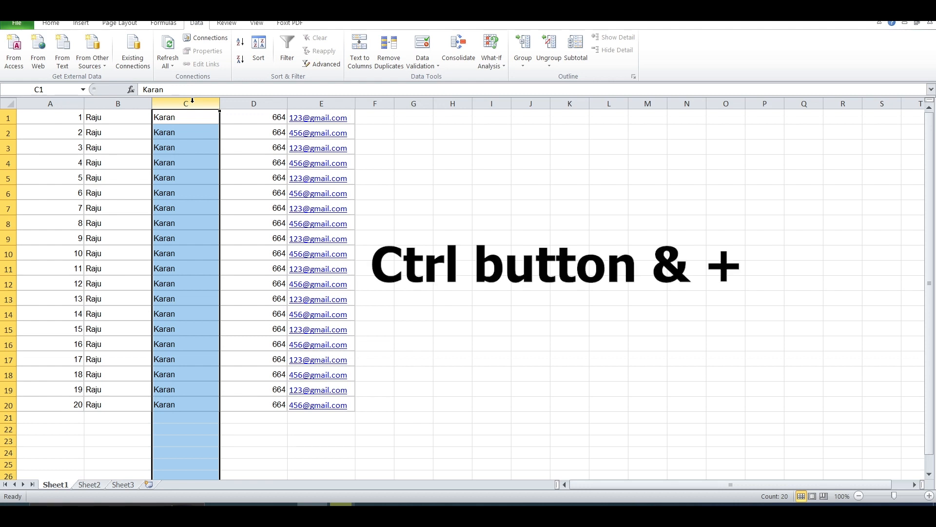
key(ctrl+plus)
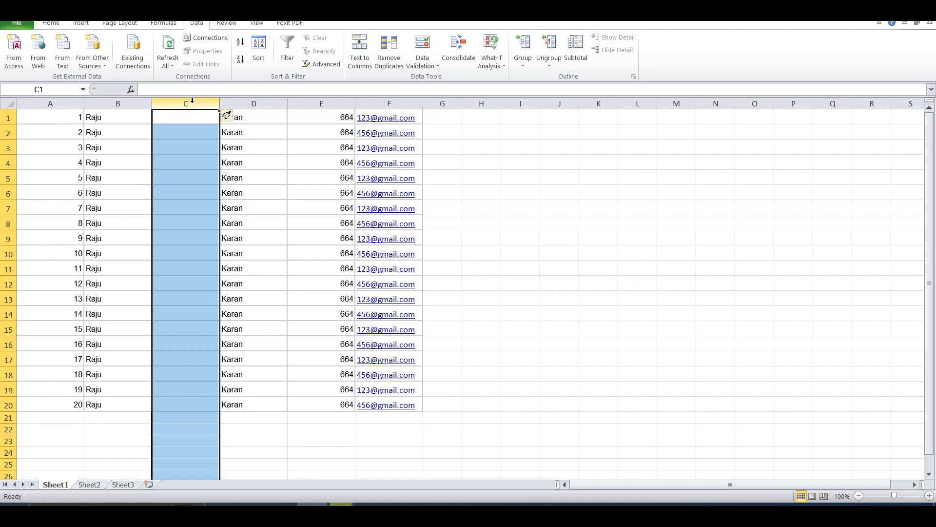
click(6, 163)
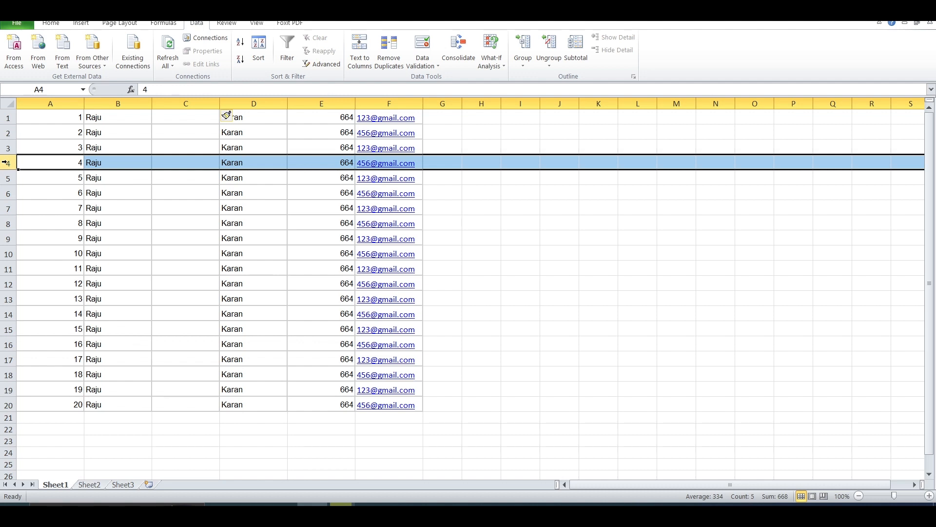
key(ctrl+plus)
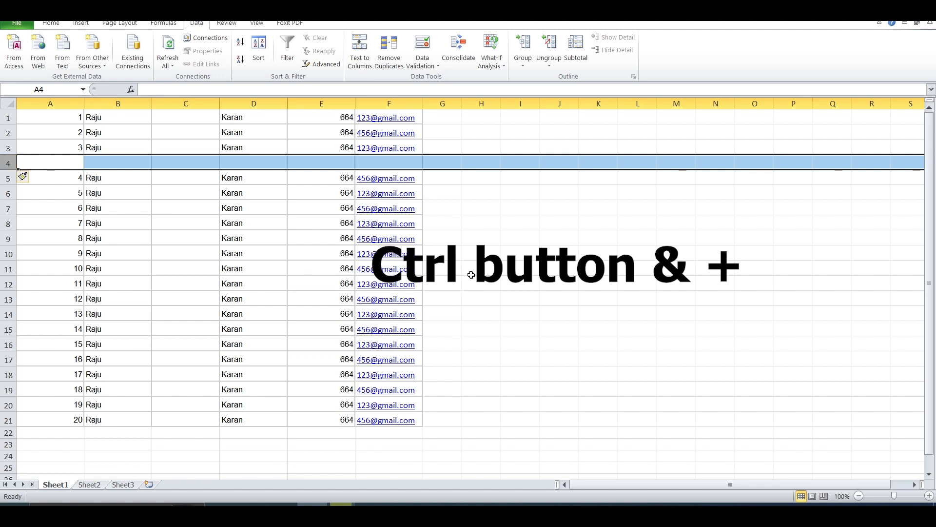
Step: Delete the blank column C and the blank row 4 from the worksheet
click(521, 284)
click(197, 104)
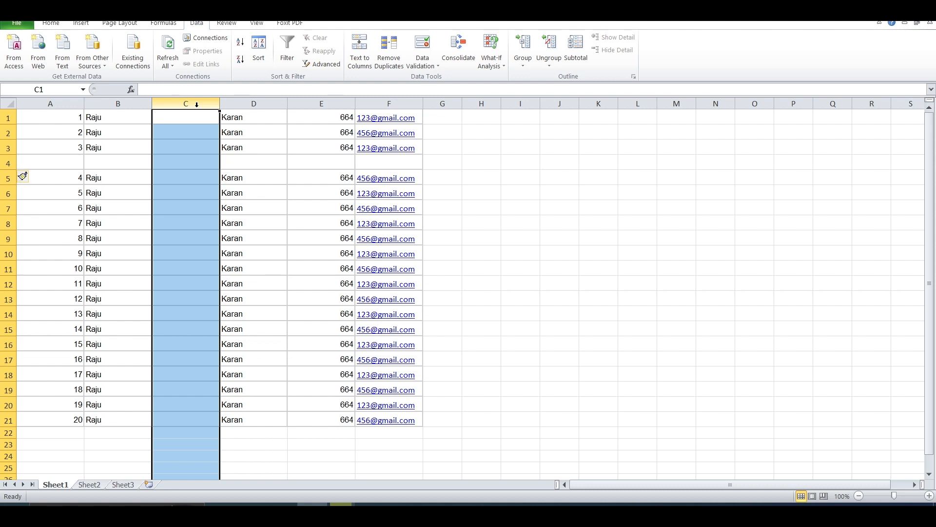
key(ctrl+minus)
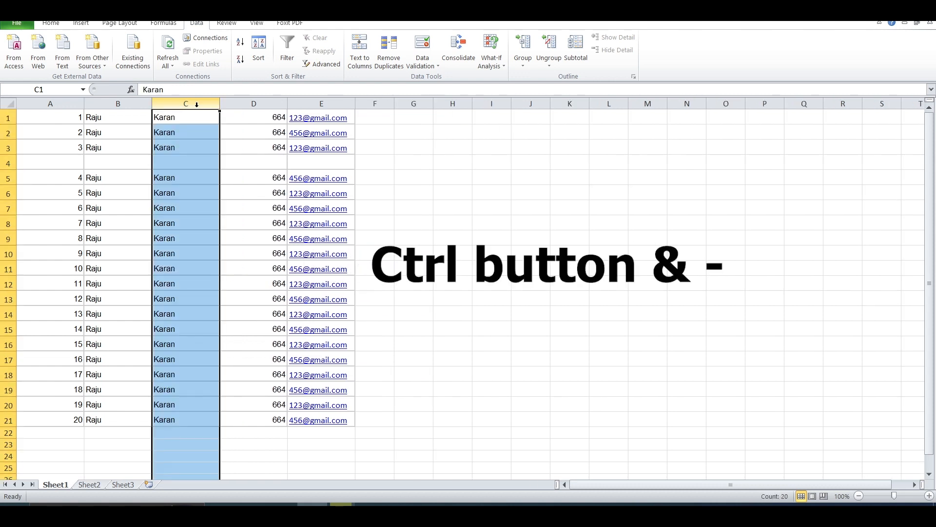
click(6, 163)
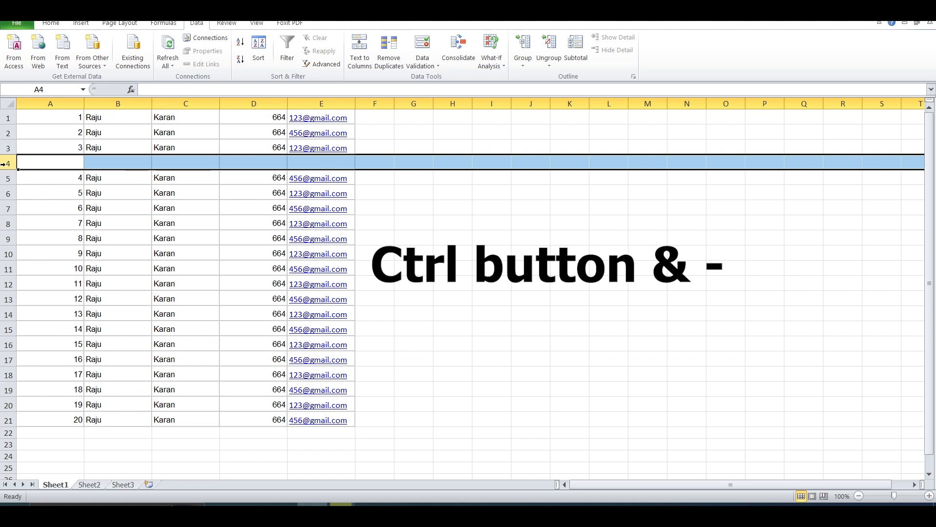
key(ctrl+minus)
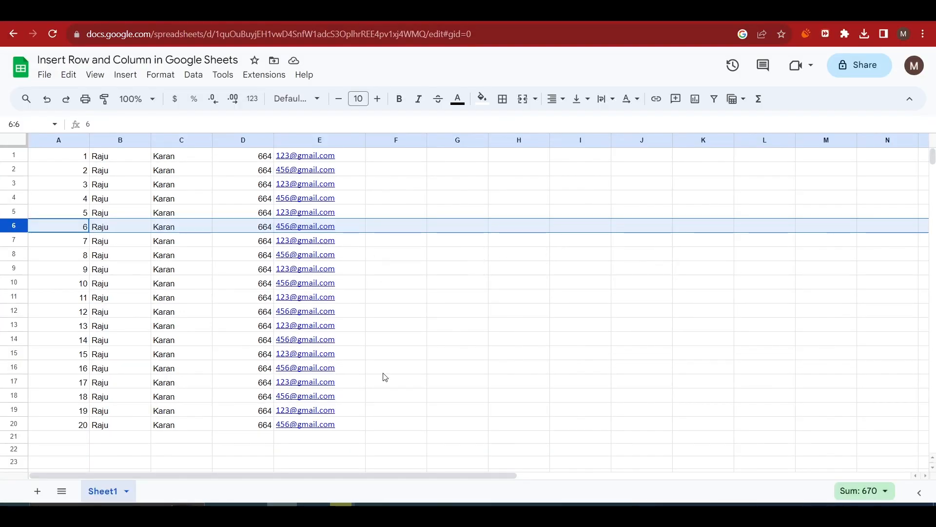
Step: Switch to Google Sheets and, with column C selected, zoom the browser page in to 200% and back to 100%
click(432, 342)
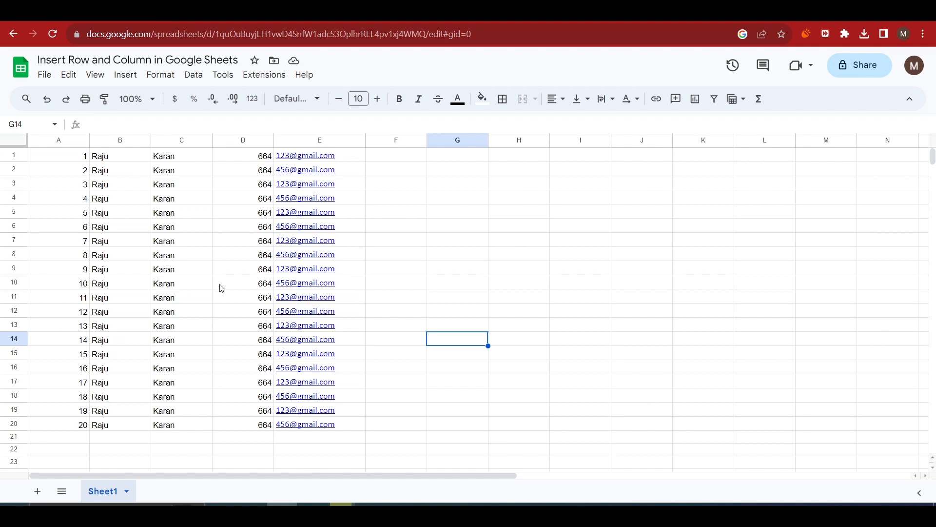
click(182, 139)
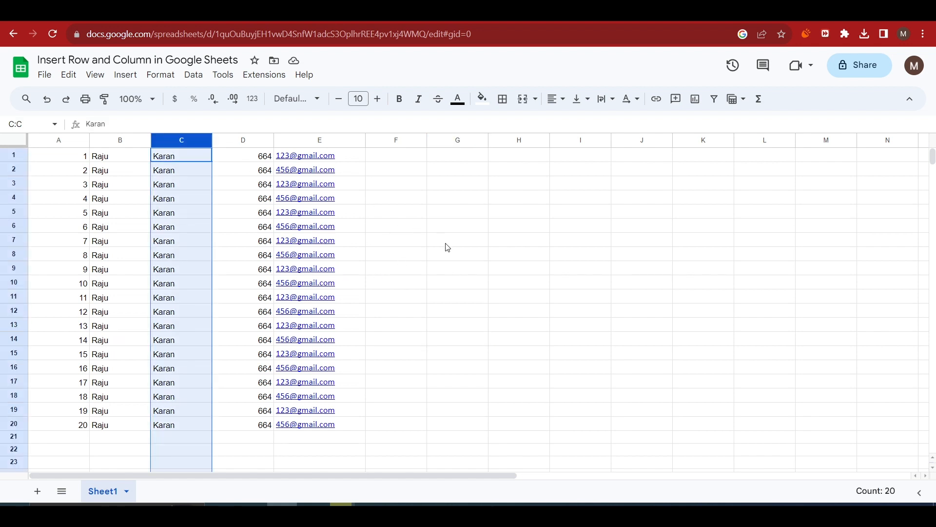
key(ctrl+plus)
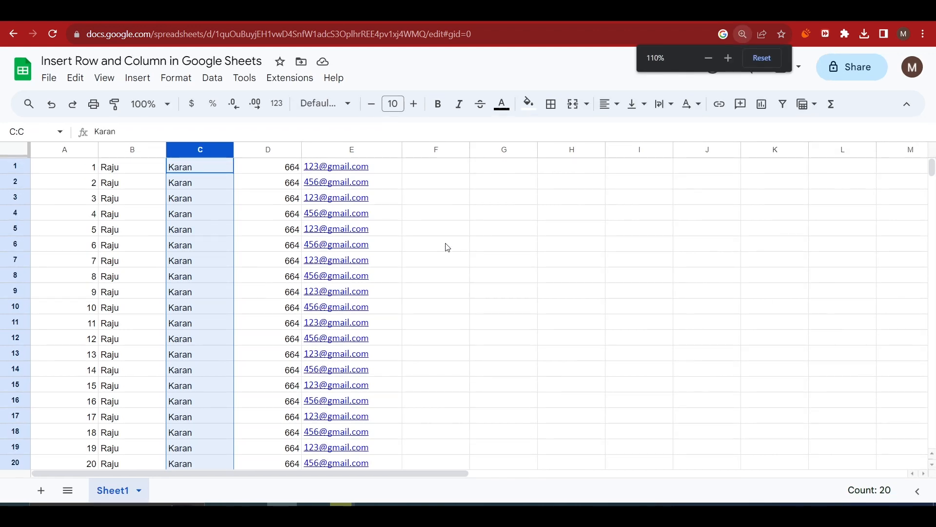
key(ctrl+plus)
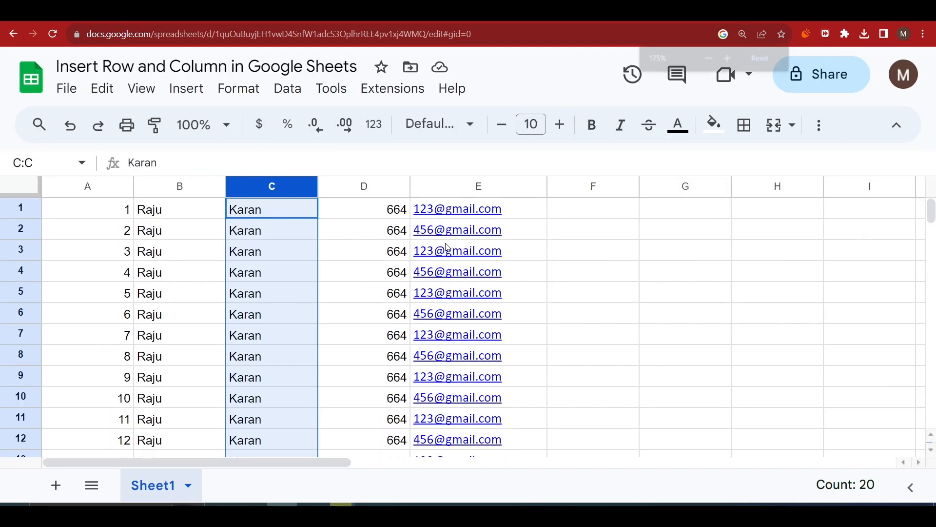
key(ctrl+plus)
key(ctrl+plus)
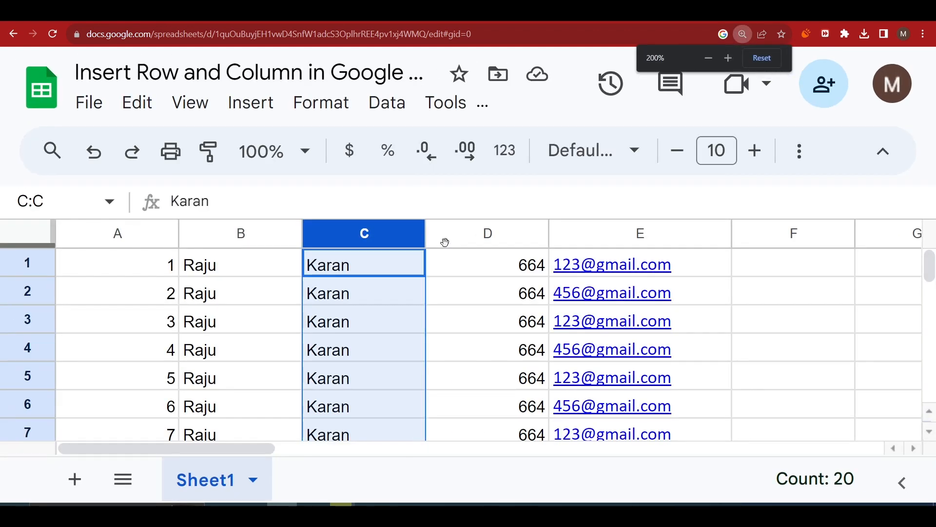
key(ctrl+minus)
key(ctrl+minus)
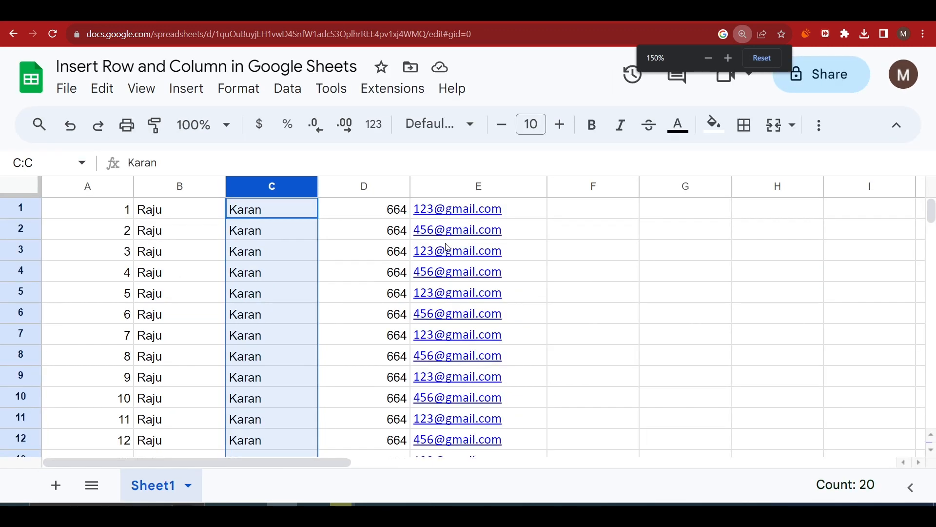
key(ctrl+minus)
key(ctrl+minus)
key(ctrl+minus)
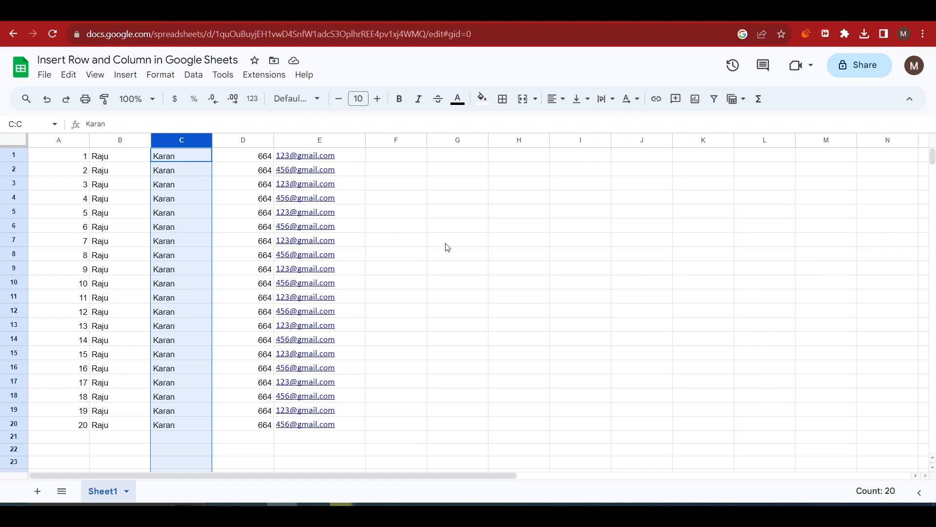
click(447, 253)
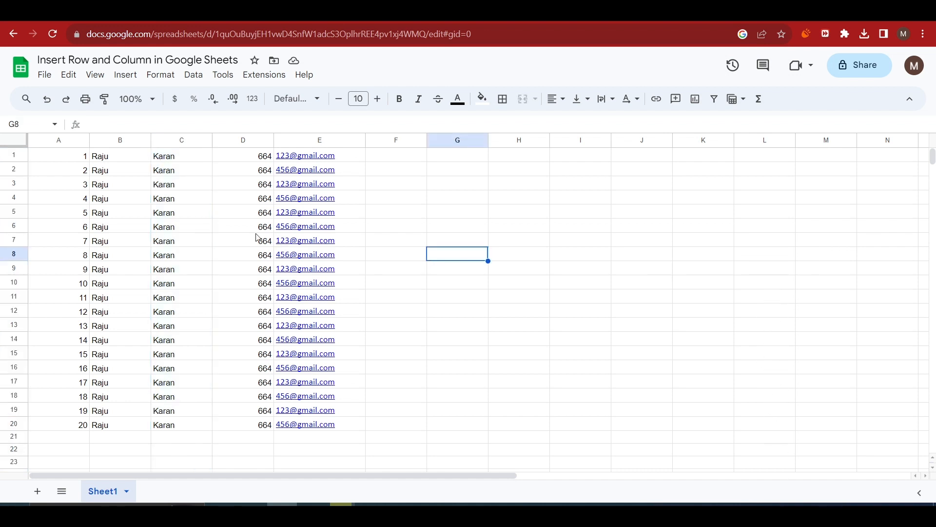
Step: From cell C2, insert one column to the left of column C
click(185, 175)
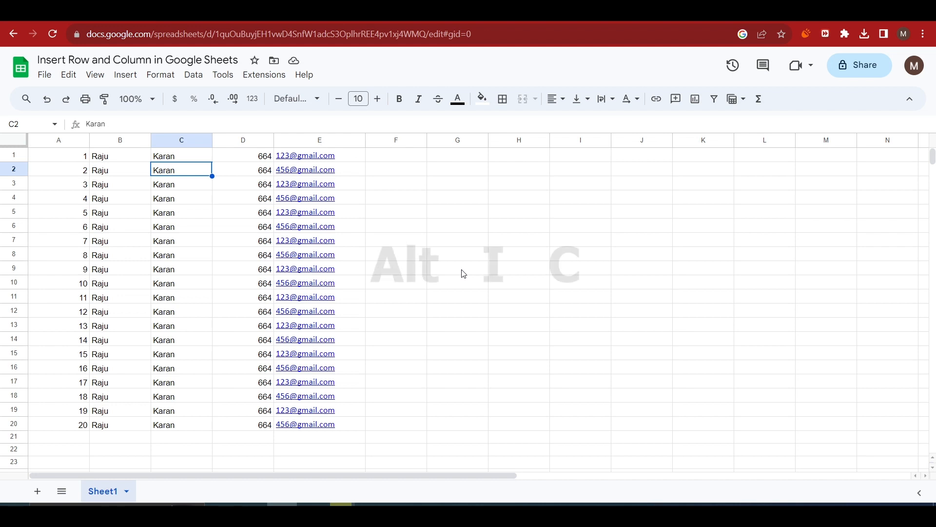
key(alt+i)
key(c)
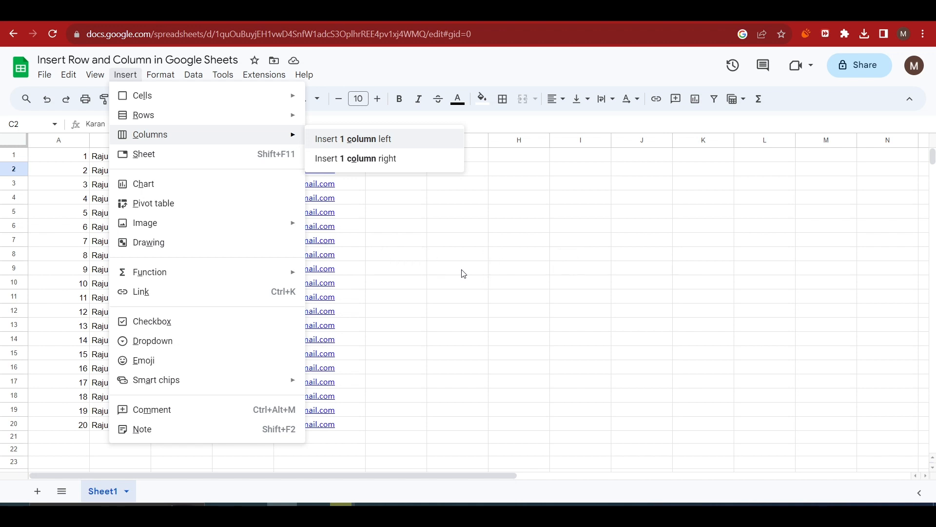
key(c)
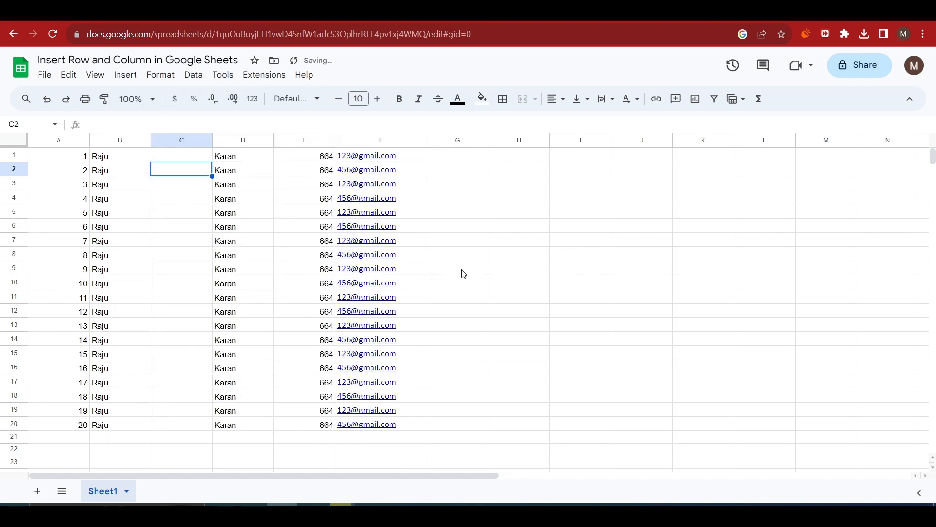
Step: From cell C3, delete the whole blank column C
key(Down)
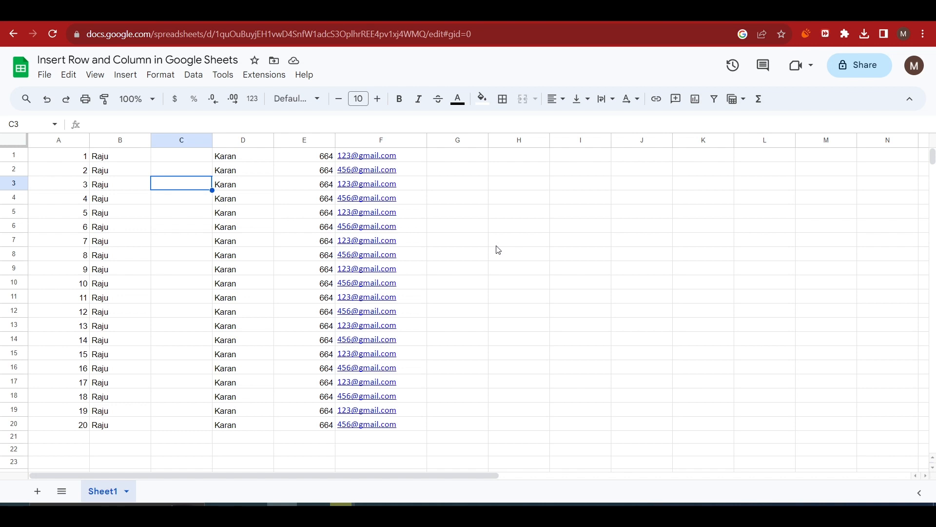
key(ctrl+alt+minus)
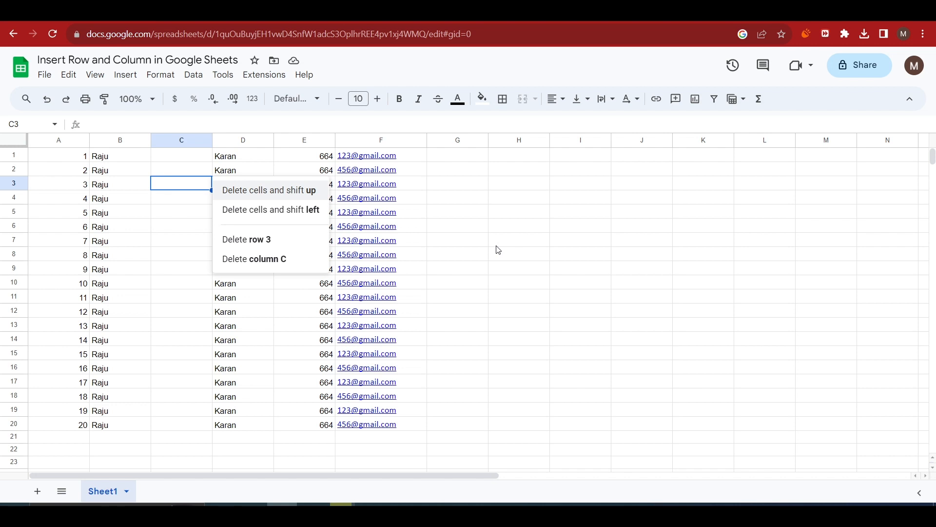
key(Down)
key(Down)
key(Down)
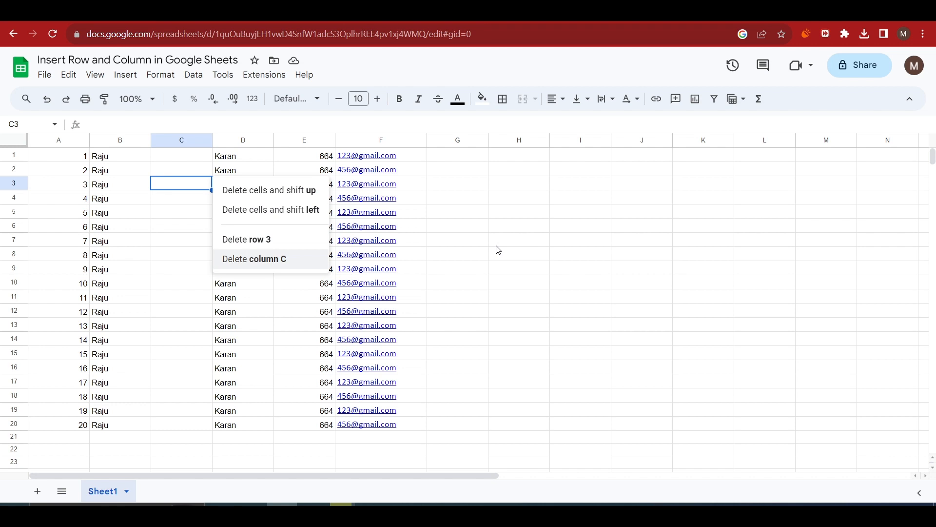
key(Return)
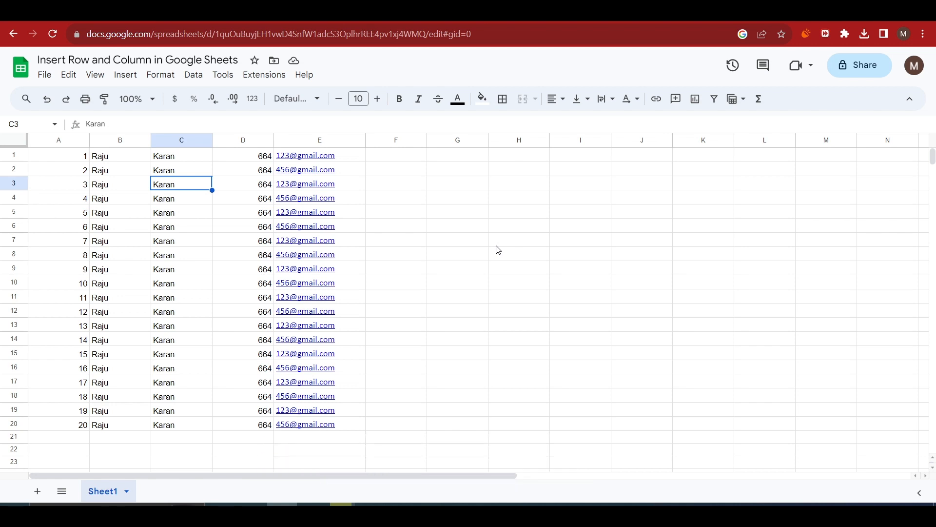
Step: Insert one blank column to the left of column C again, from cell C3
key(alt+i)
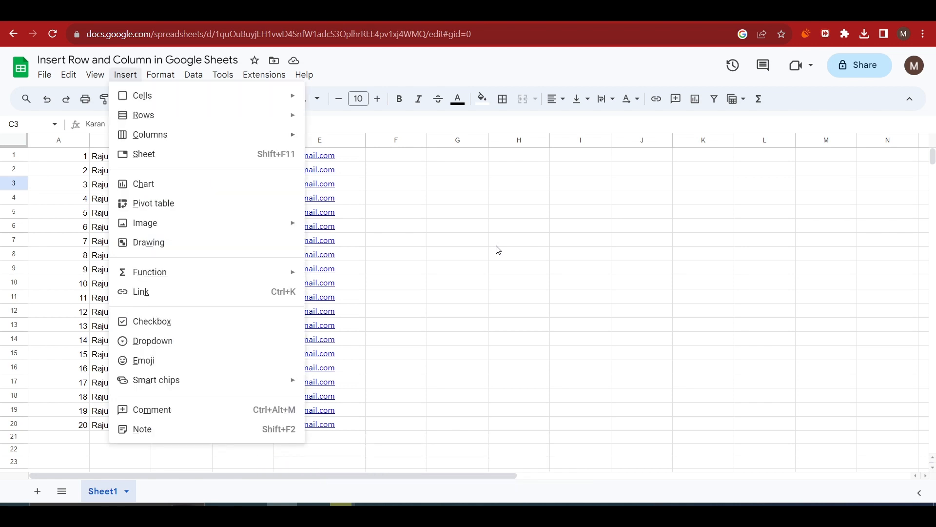
key(c)
key(c)
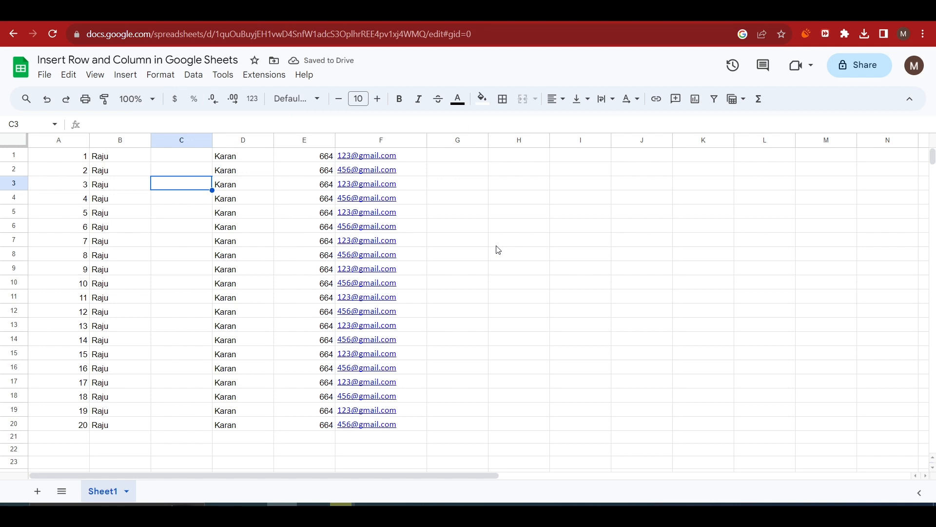
Step: Delete the newly inserted blank column C again using the delete options for cell C3
key(ctrl+alt+minus)
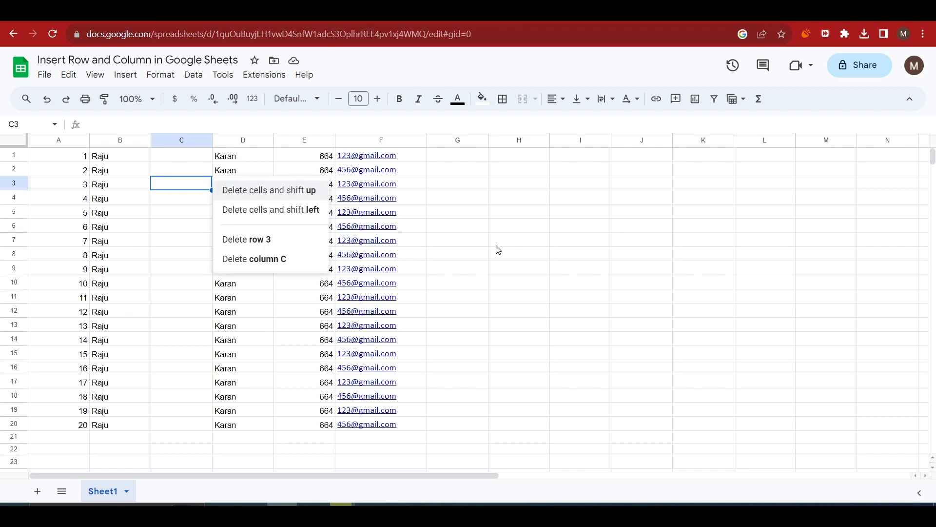
key(Down)
key(Down)
key(Down)
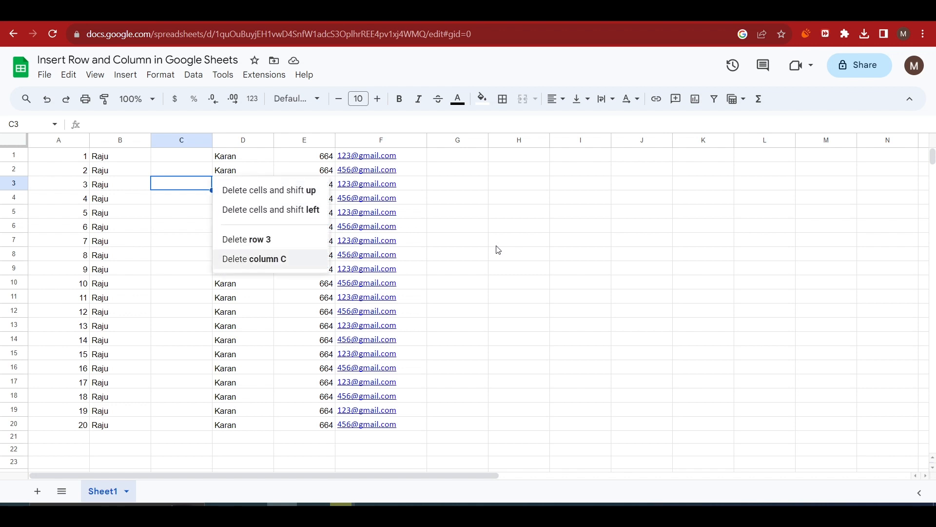
key(Return)
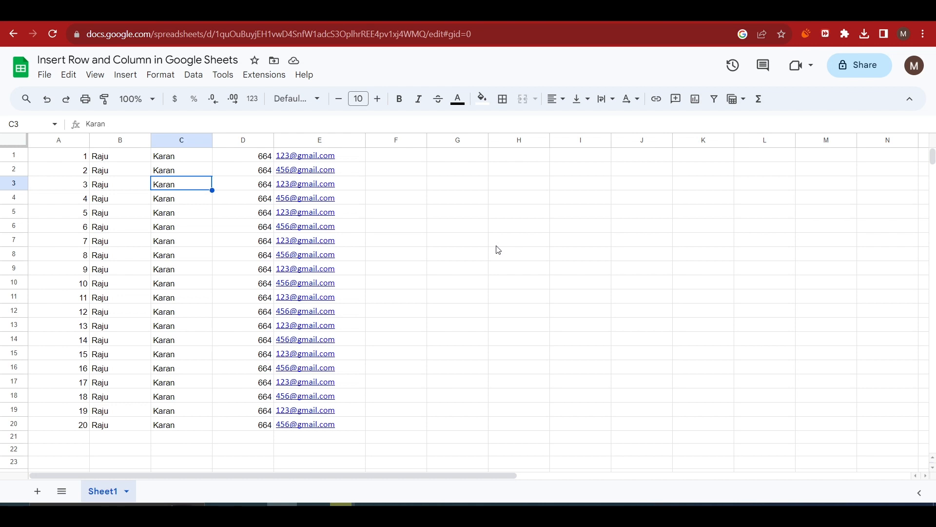
Step: Insert one blank row above row 3
key(alt+i)
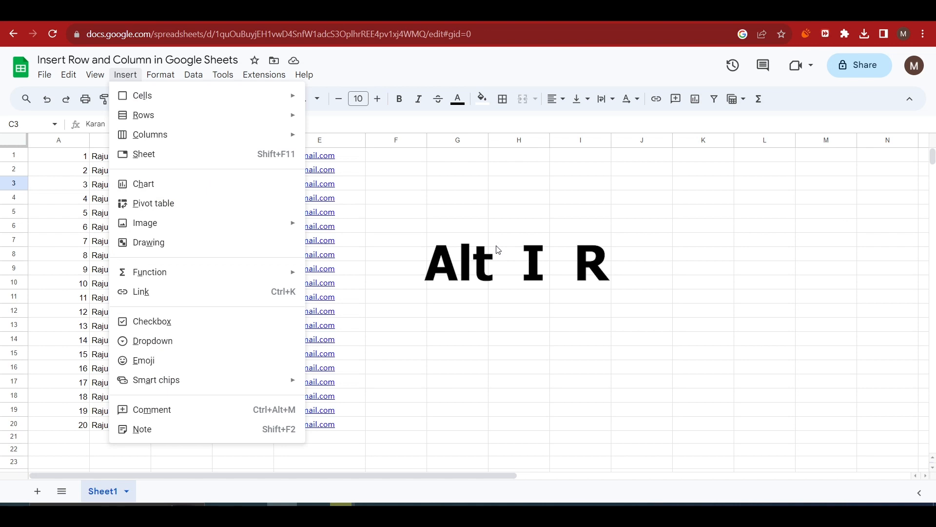
key(r)
key(r)
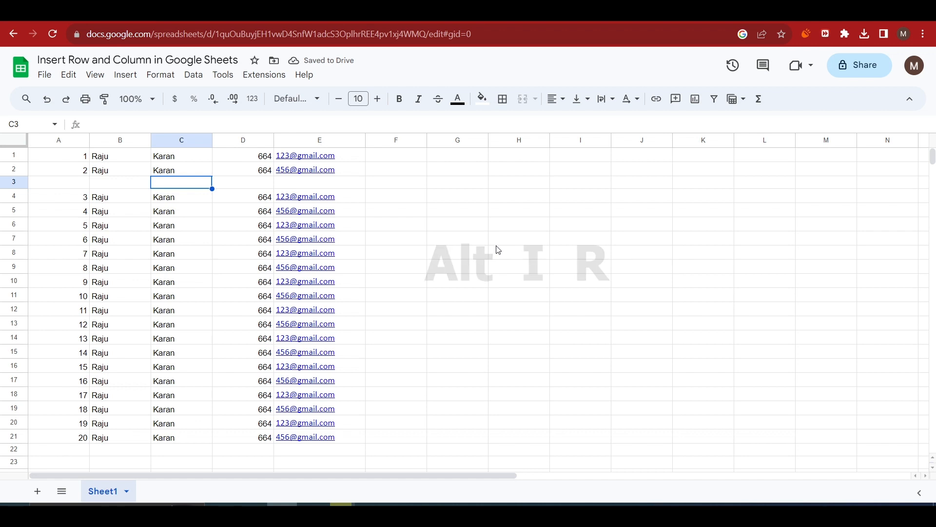
Step: Insert one blank row below row 3
key(alt+i)
key(r)
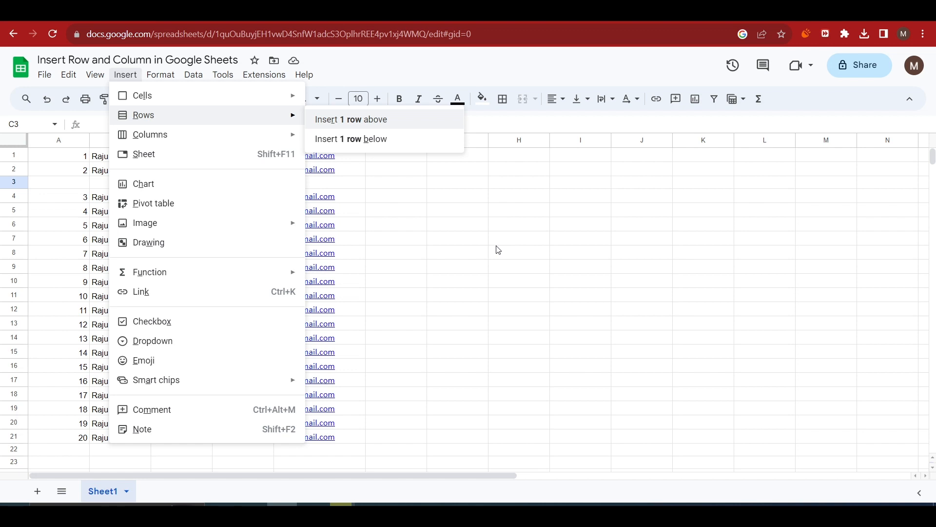
key(Down)
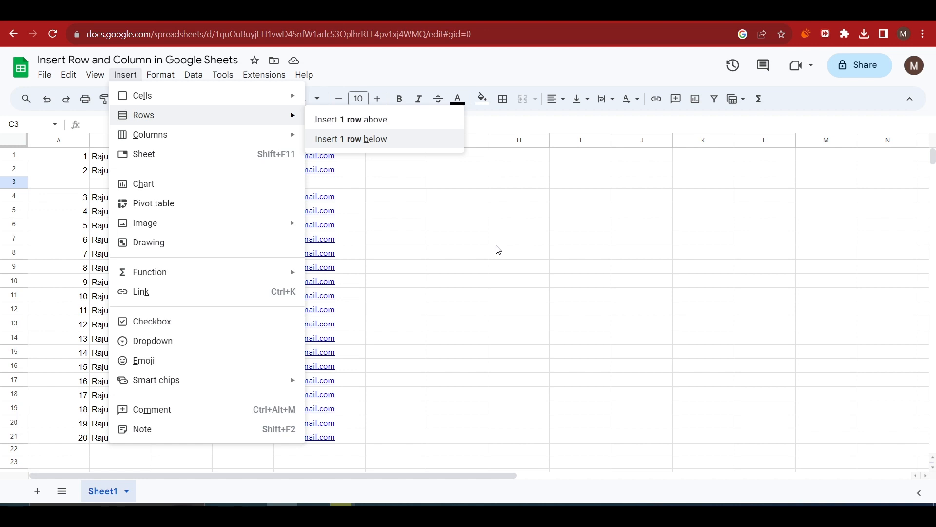
key(Return)
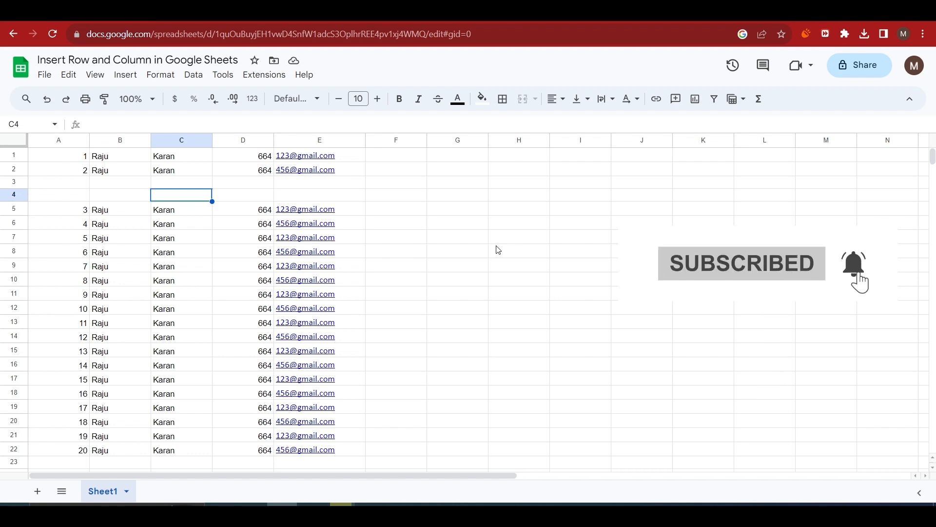
Step: Delete the whole blank row 4 using the delete options for cell C4
key(ctrl+alt+minus)
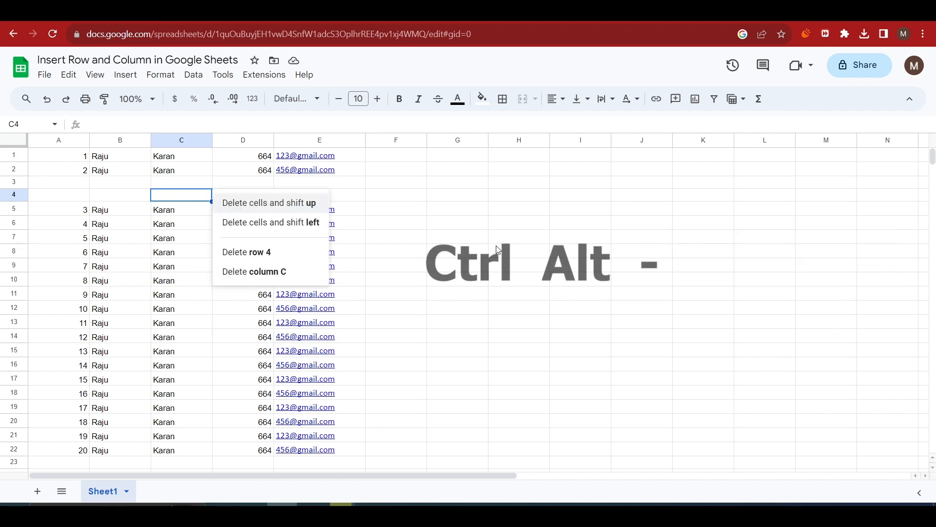
key(Down)
key(Down)
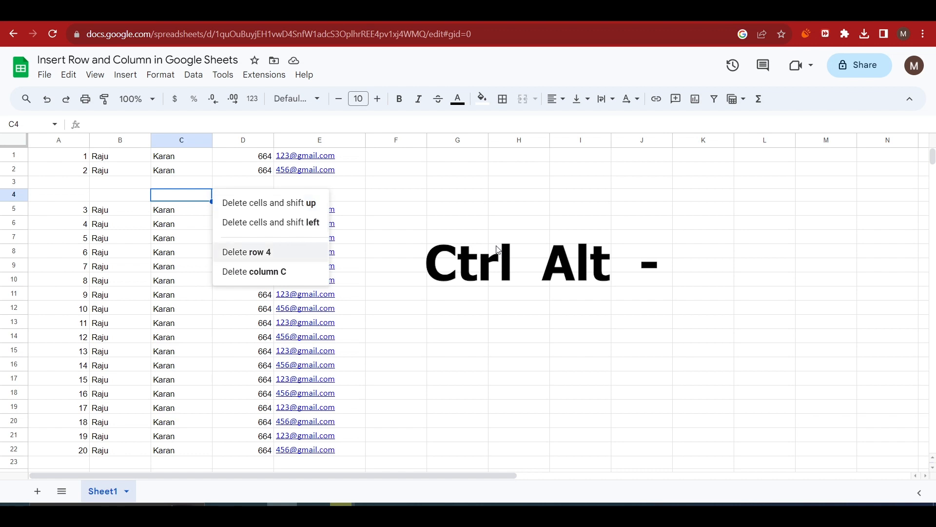
key(Return)
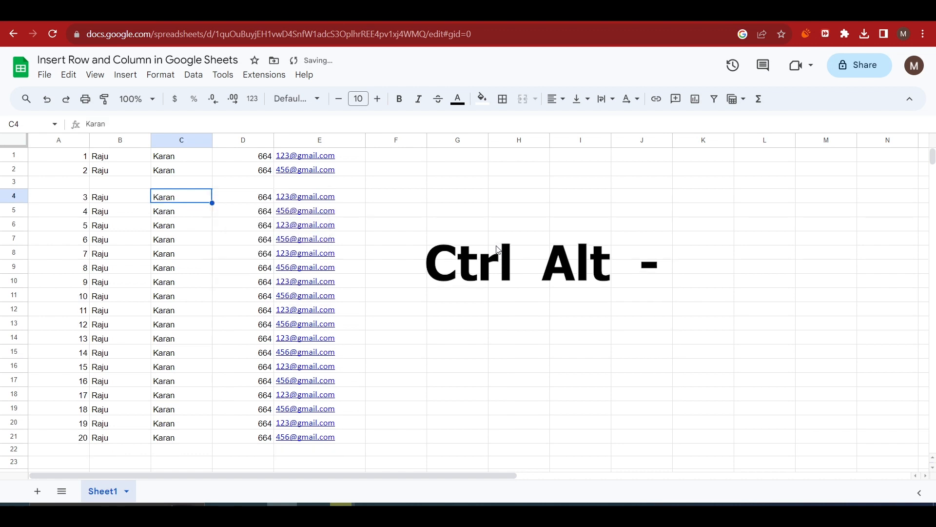
Step: Select cell C3 in the remaining blank row and delete the whole row 3
key(Up)
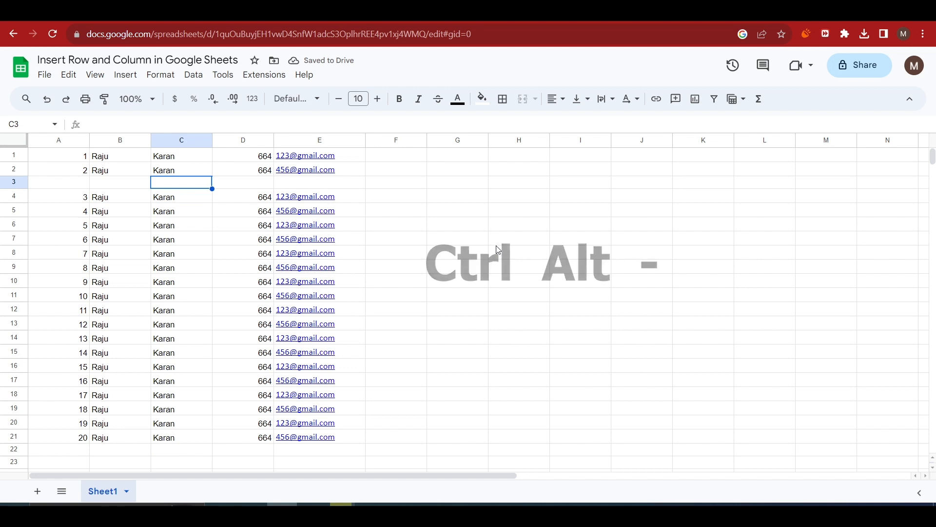
key(ctrl+alt+minus)
key(Down)
key(Down)
key(Down)
key(Up)
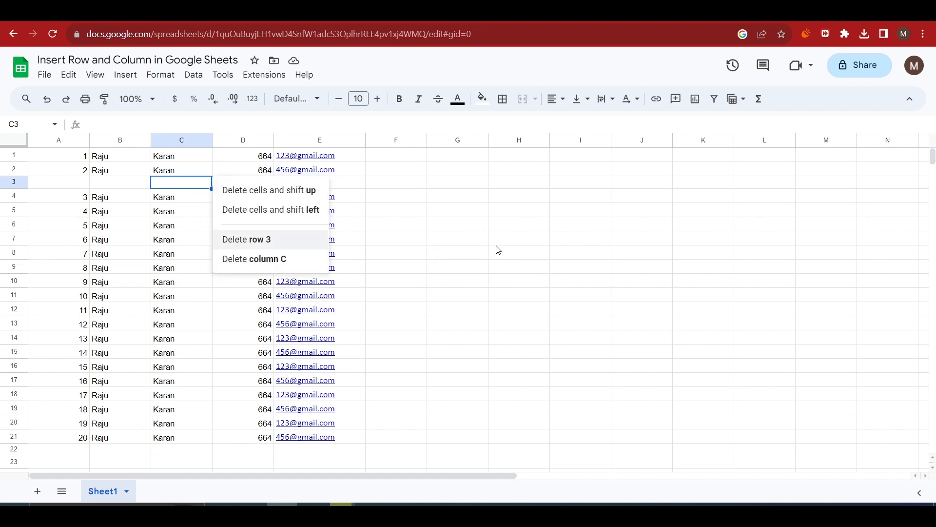
key(Return)
click(499, 249)
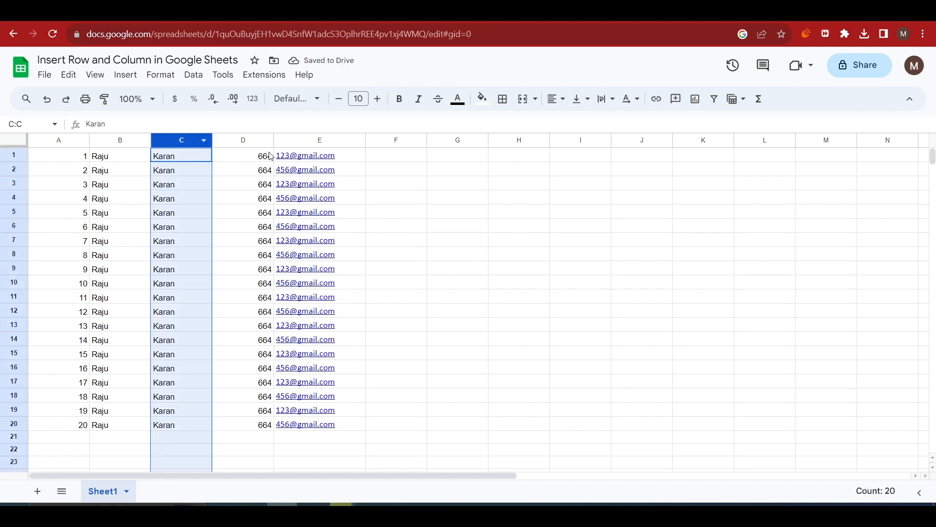
Step: Select columns C through E and check which column insertion options are offered, without inserting anything
click(181, 141)
shift+click(337, 142)
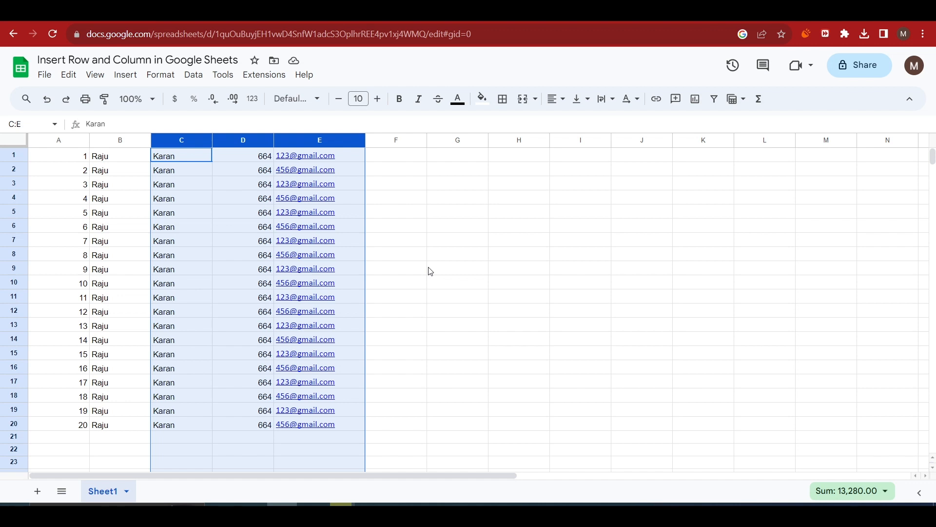
key(alt+i)
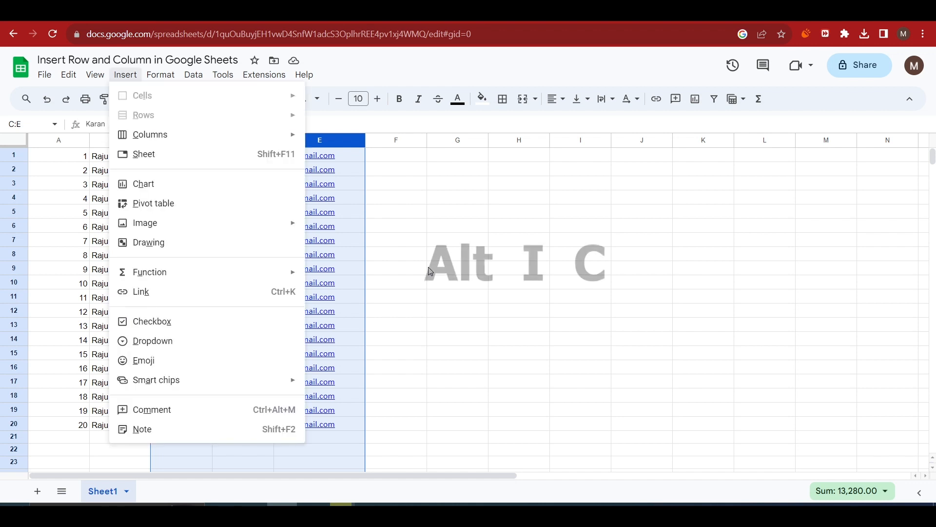
key(c)
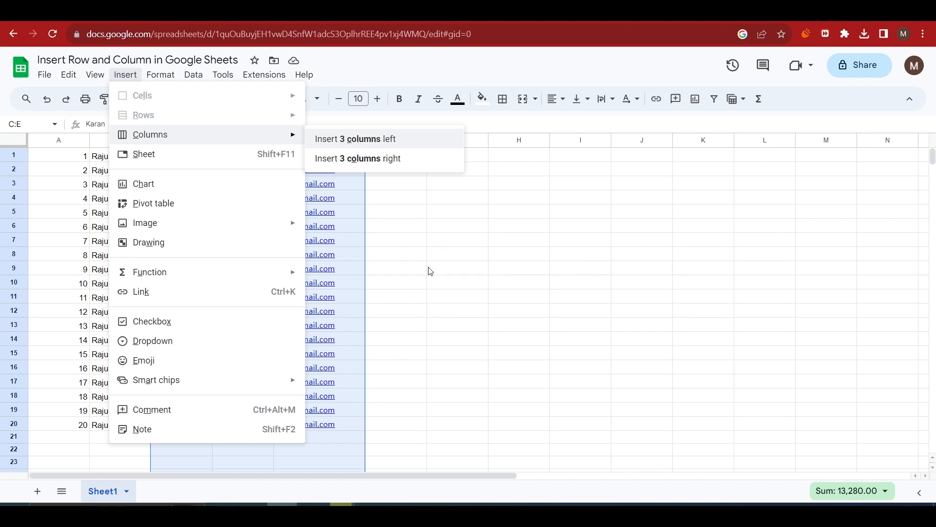
click(430, 272)
Step: Select the empty columns F through M and check their column insertion options, without inserting anything
drag(395, 140, 821, 149)
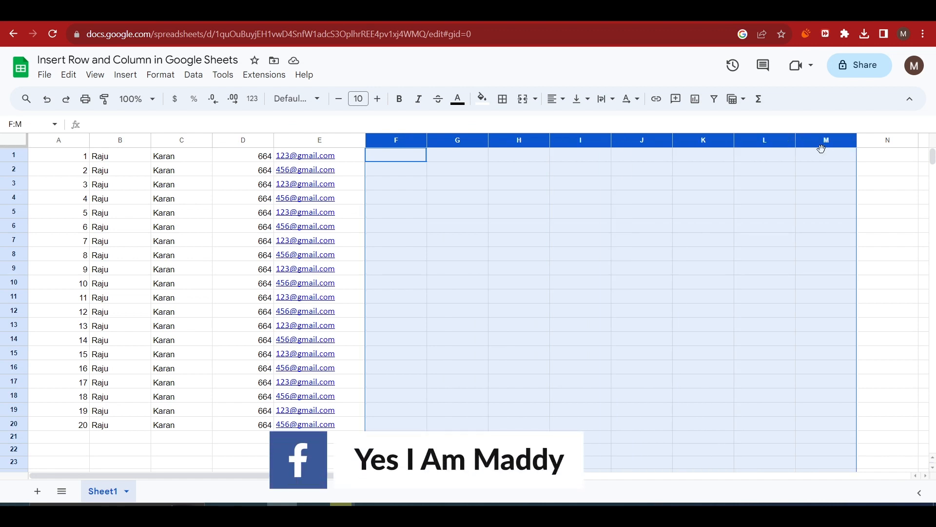
key(alt+i)
key(c)
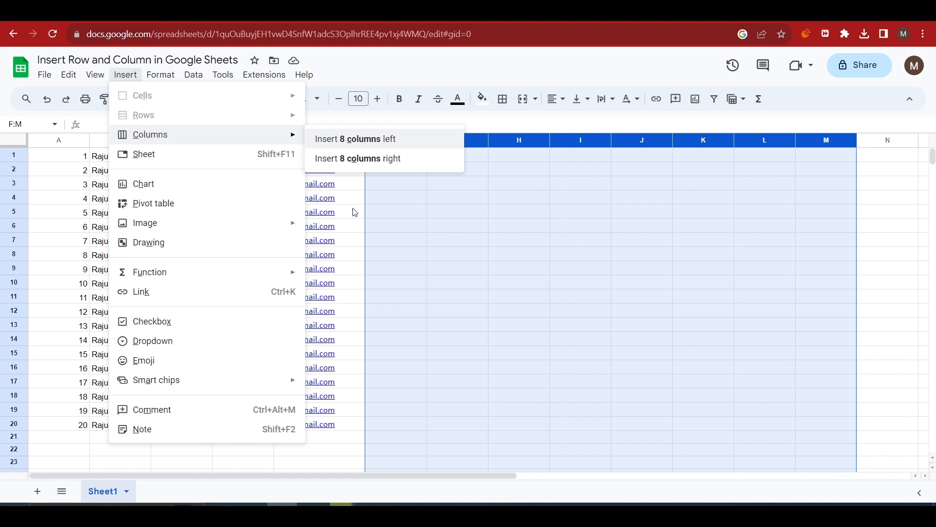
key(Escape)
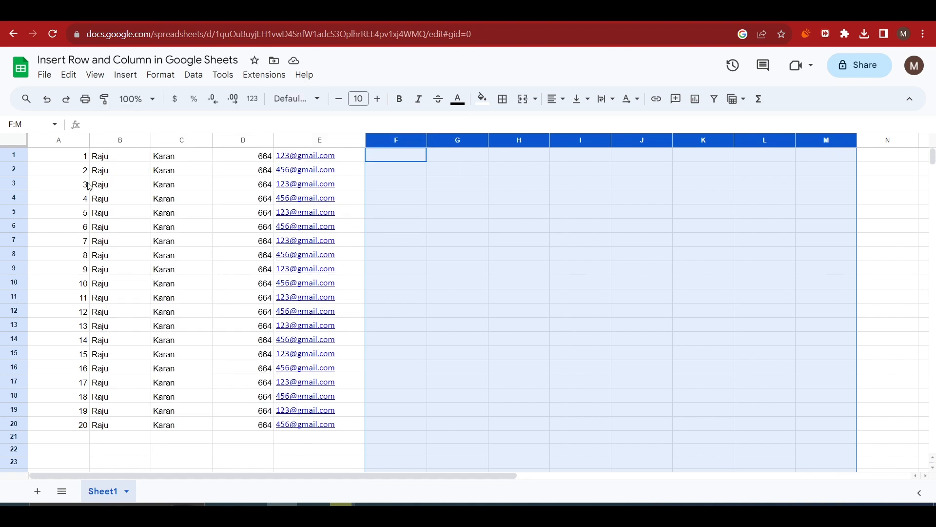
Step: Insert 11 blank rows above the selected rows 4 through 14, and delete those blank rows again
click(14, 197)
shift+click(10, 339)
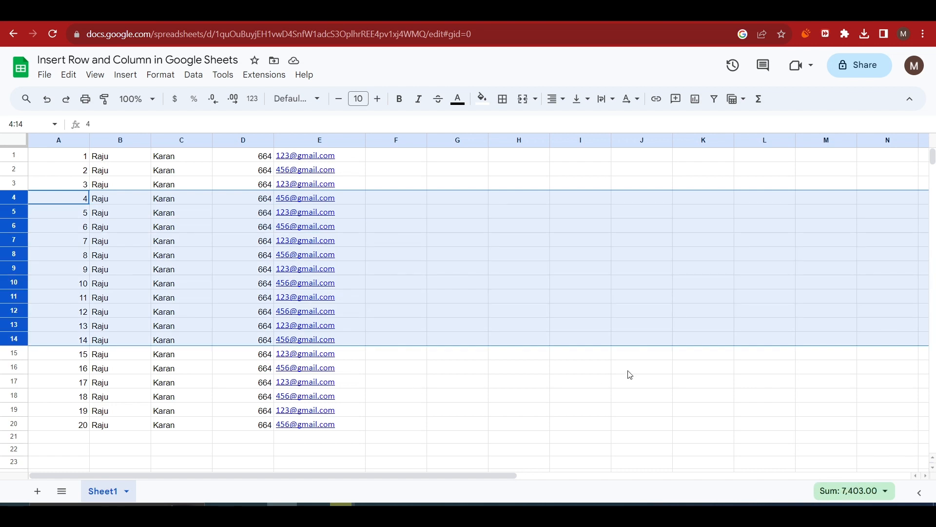
key(alt+i)
key(r)
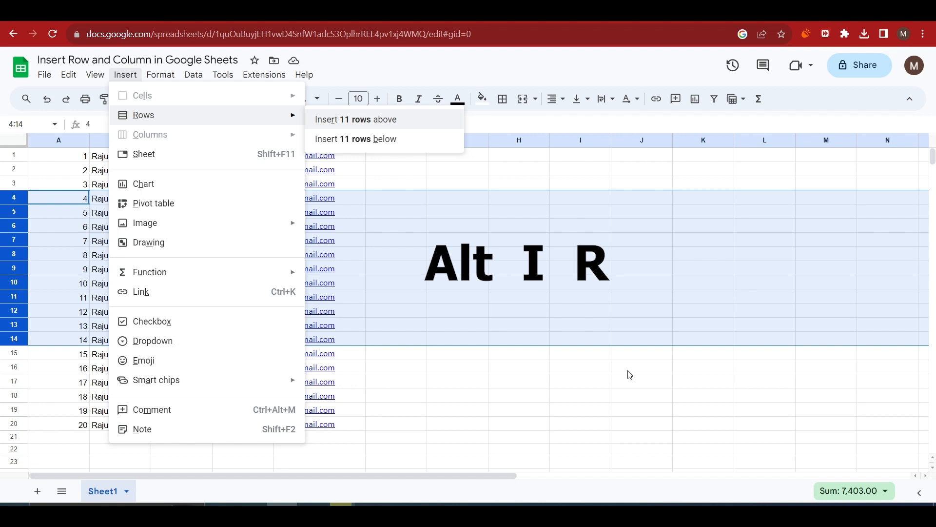
key(r)
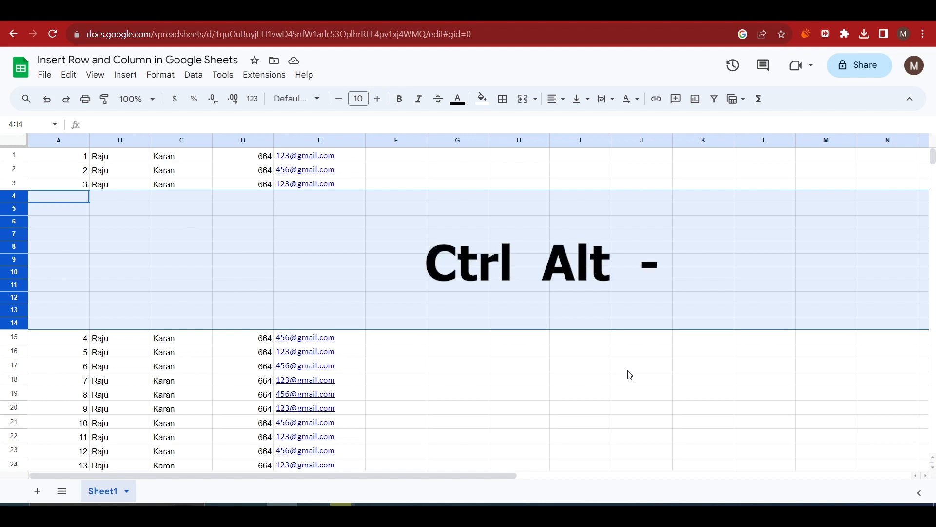
key(ctrl+alt+minus)
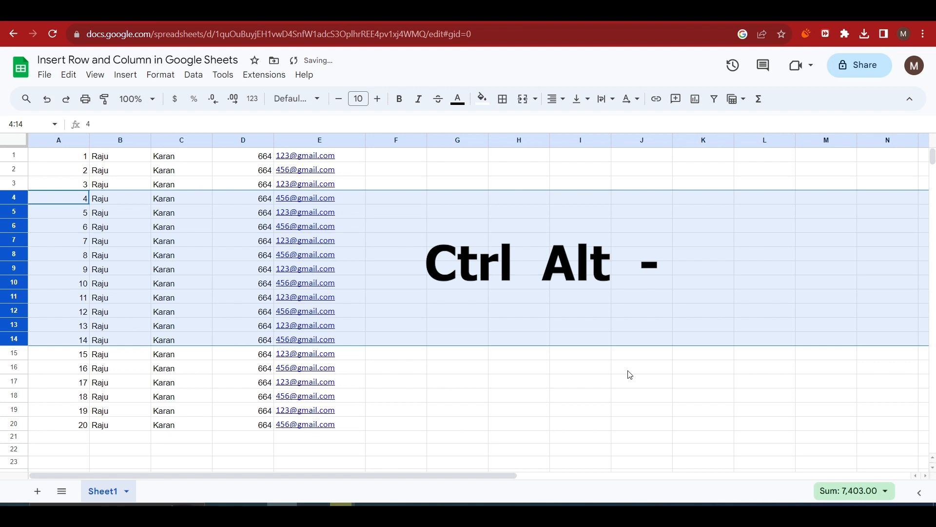